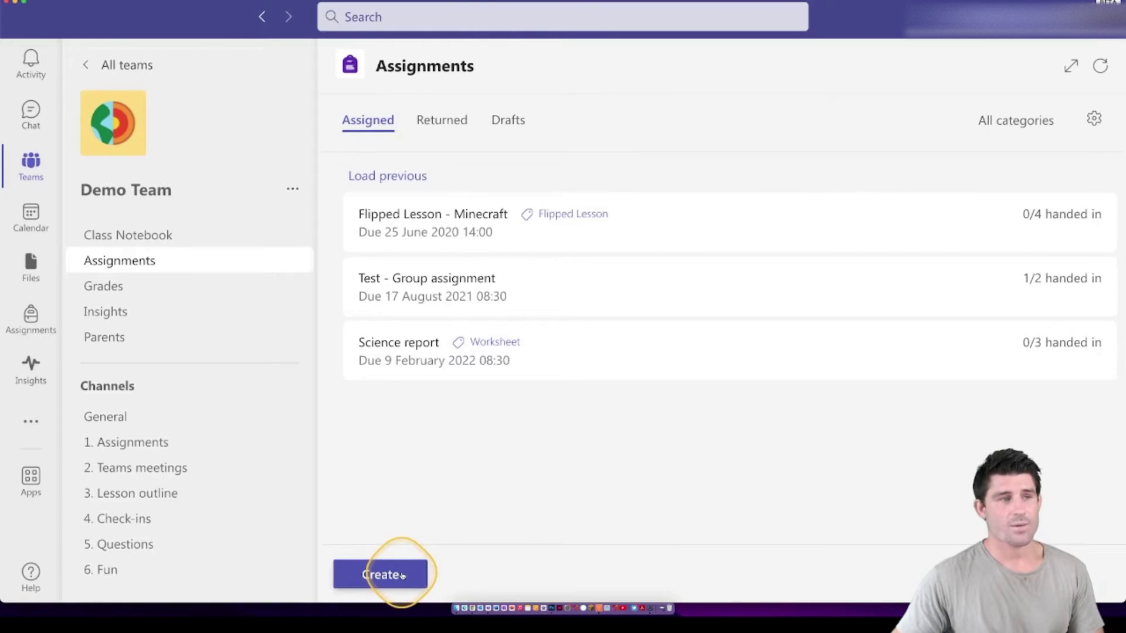
Step: Create a new assignment titled "Science report" and give it the Worksheet category
left_click(383, 574)
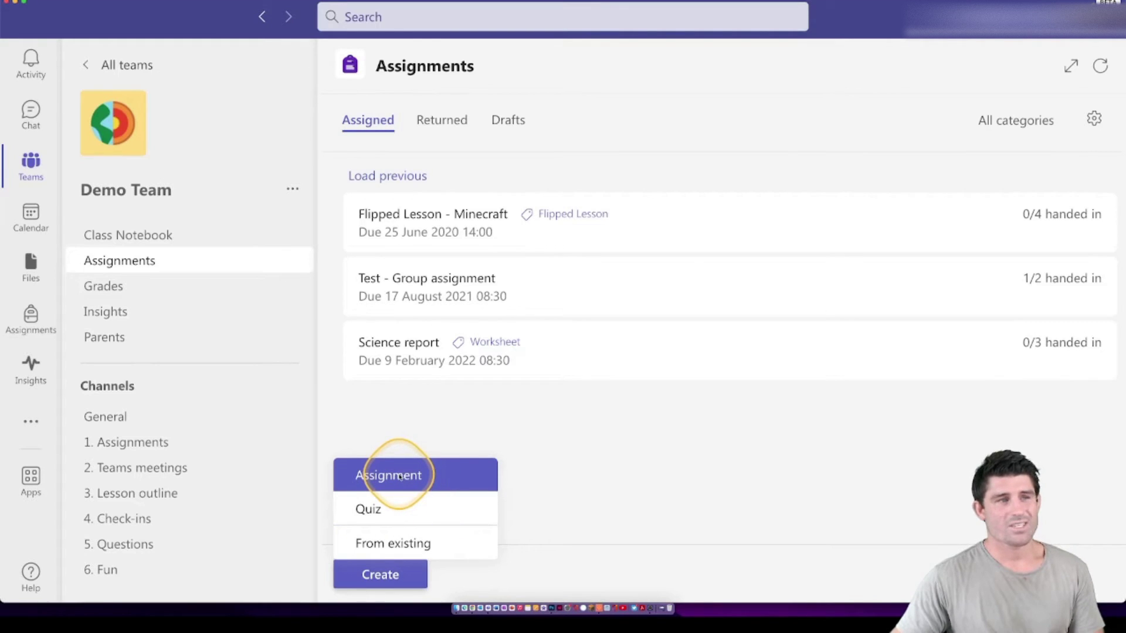
left_click(399, 476)
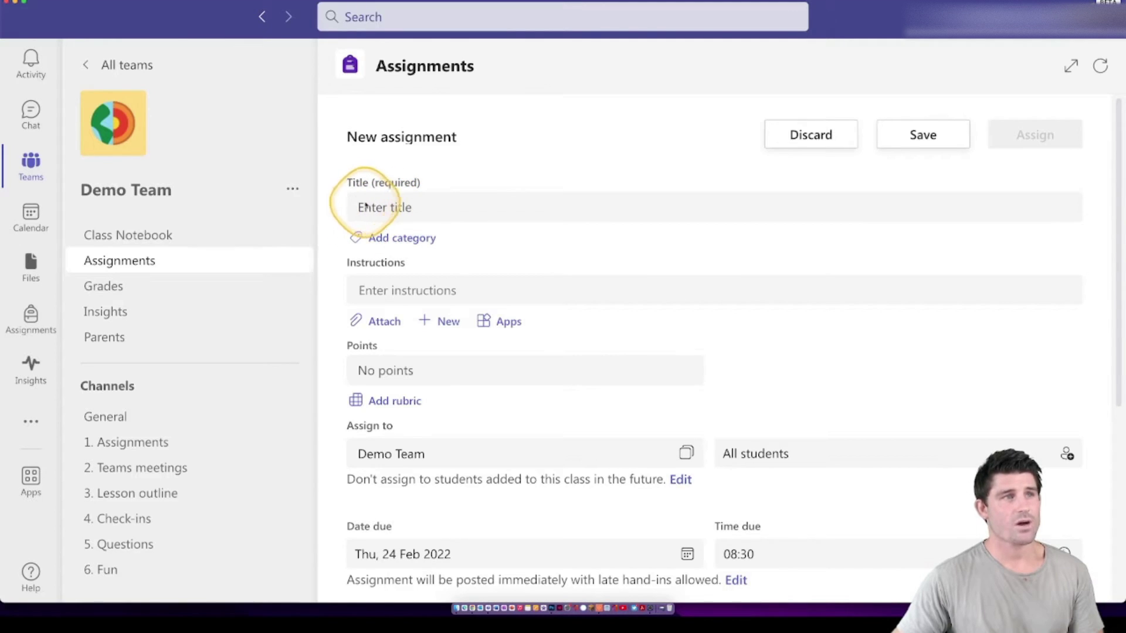
left_click(365, 206)
type("S")
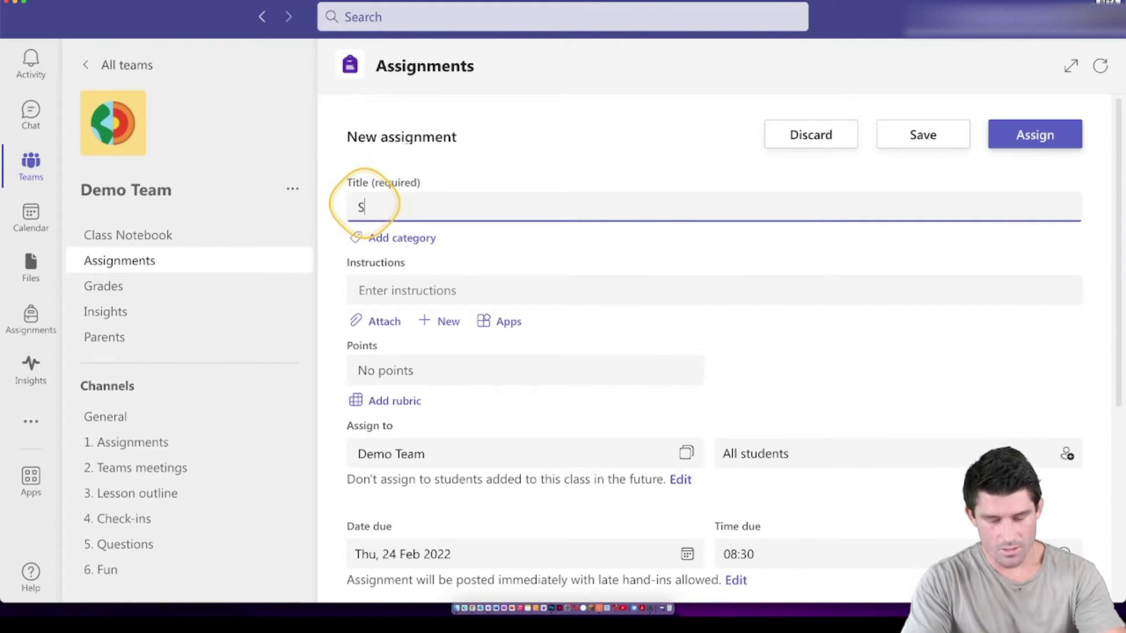
type("cience rep")
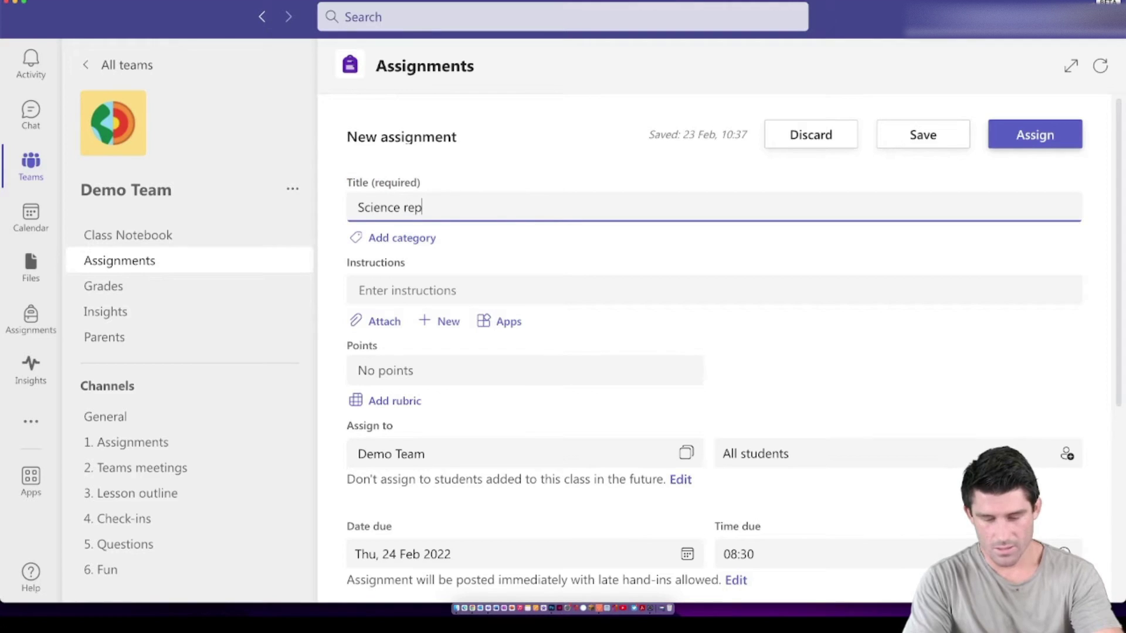
type("ort")
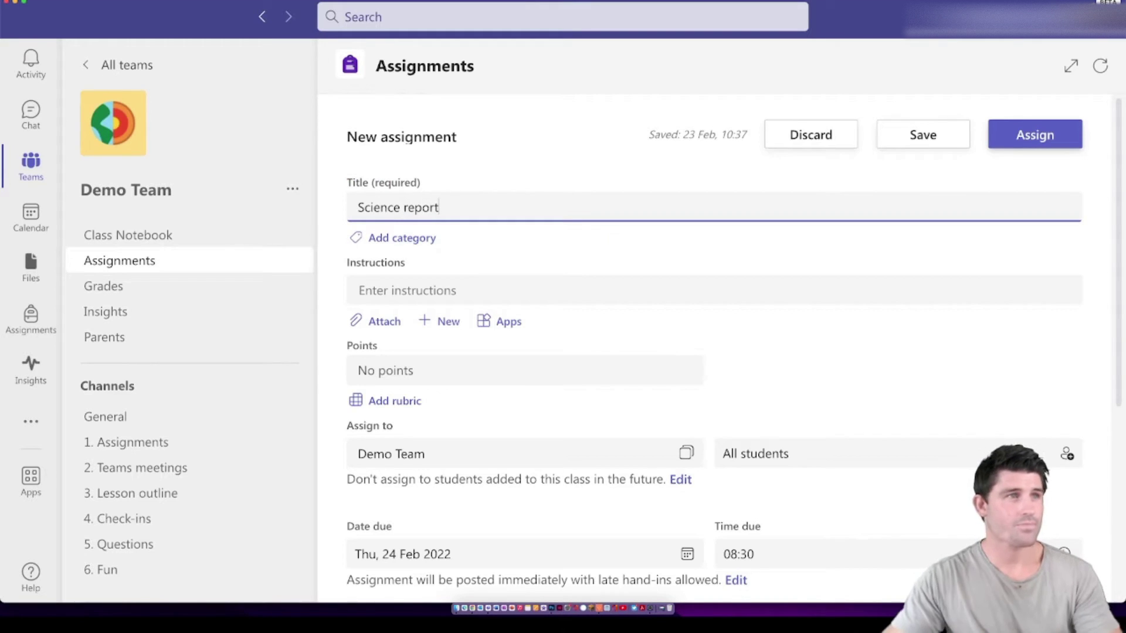
left_click(390, 243)
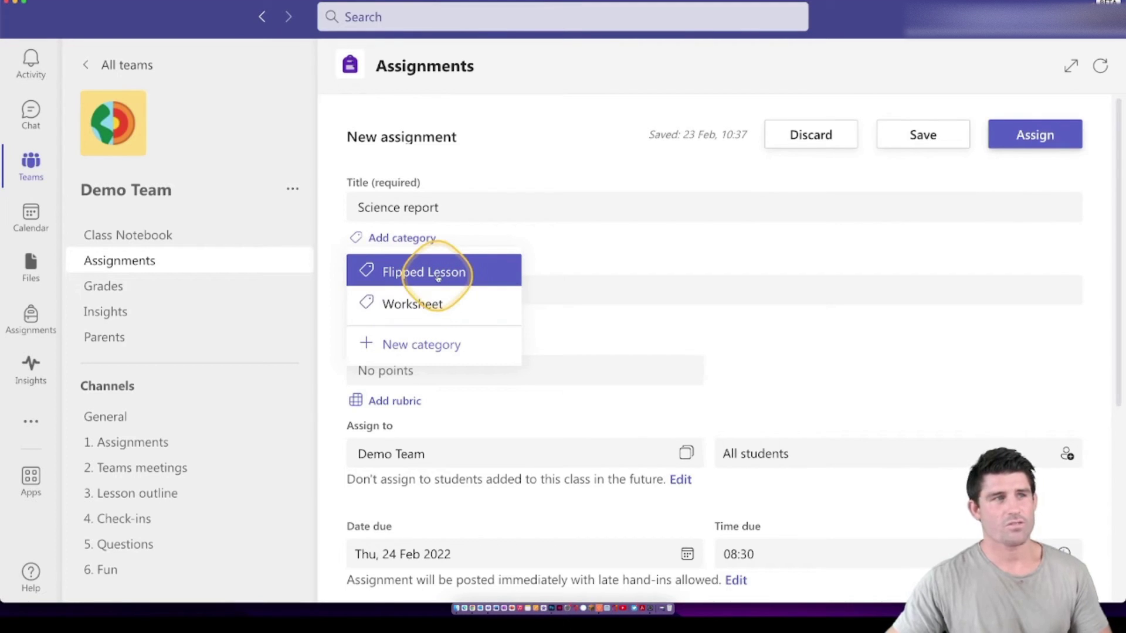
left_click(438, 302)
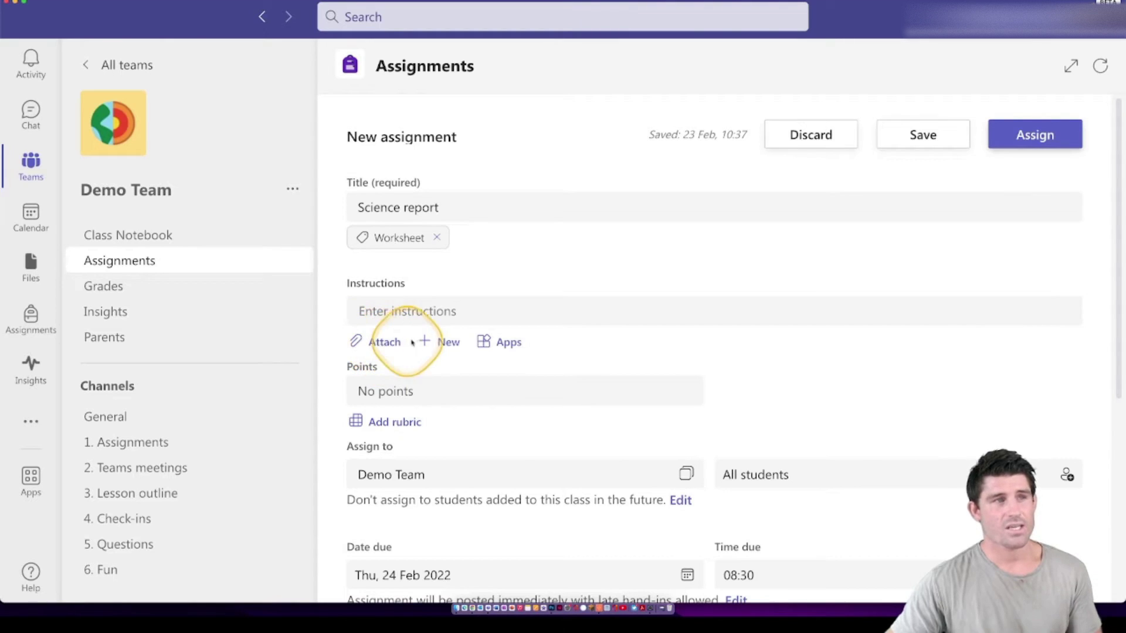
Step: Add a new Word document named "Science report" to the assignment and let students edit their own copy
left_click(442, 343)
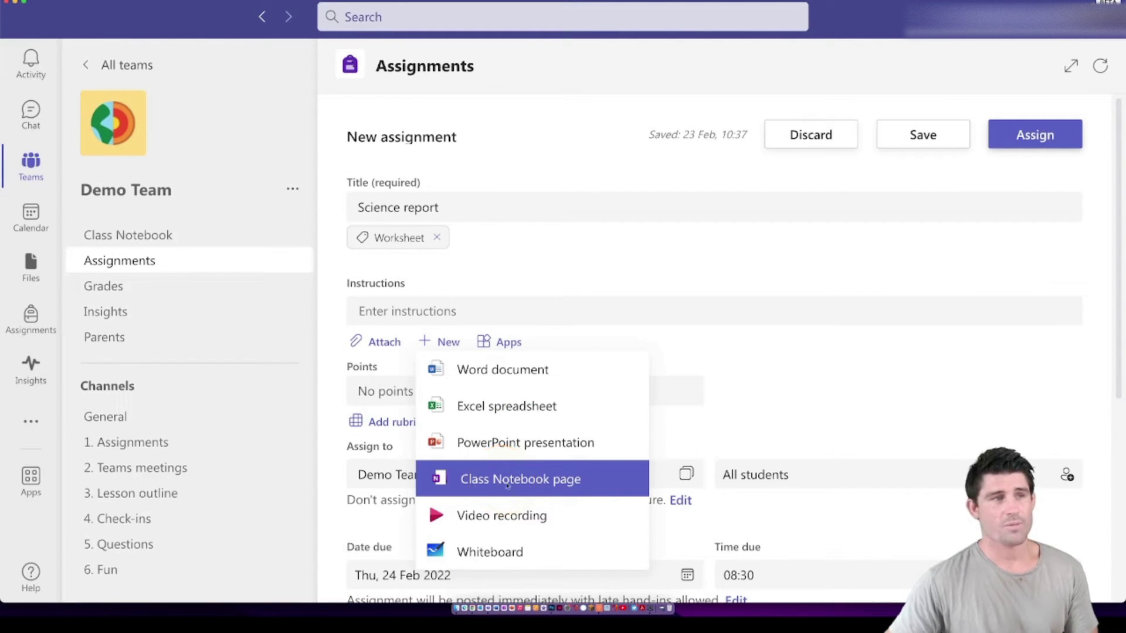
left_click(509, 369)
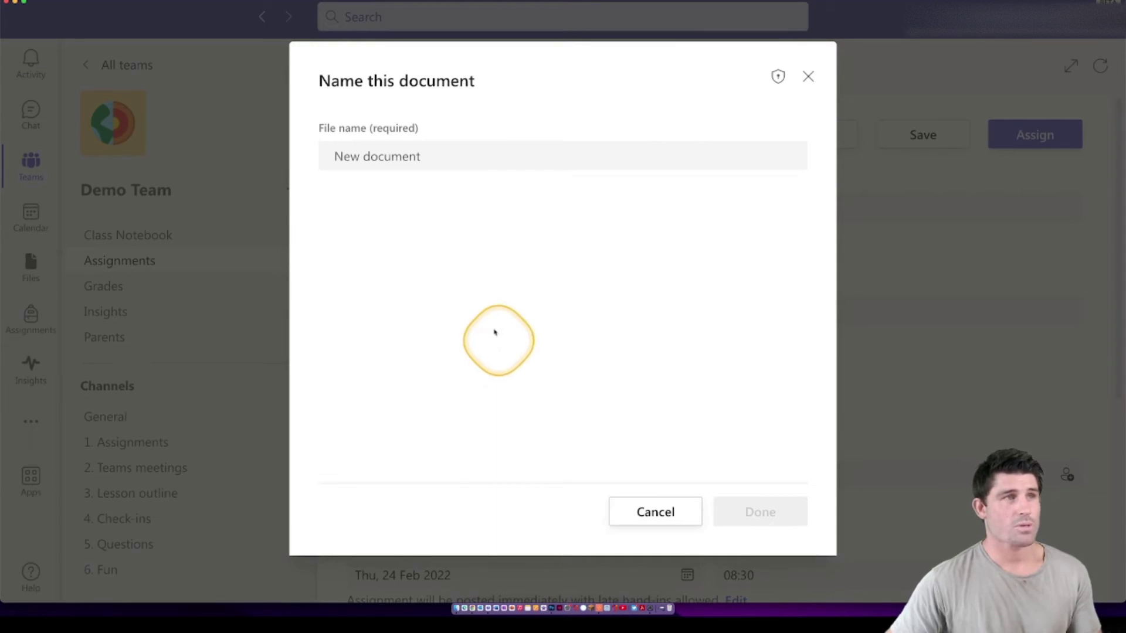
left_click(352, 156)
type("Science report")
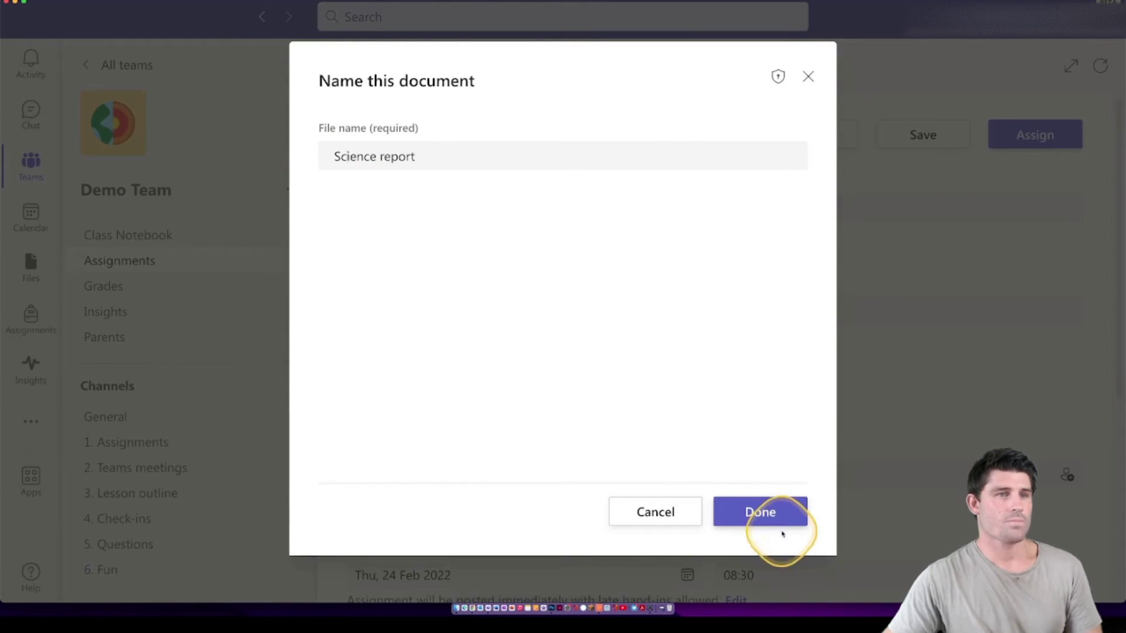
left_click(761, 512)
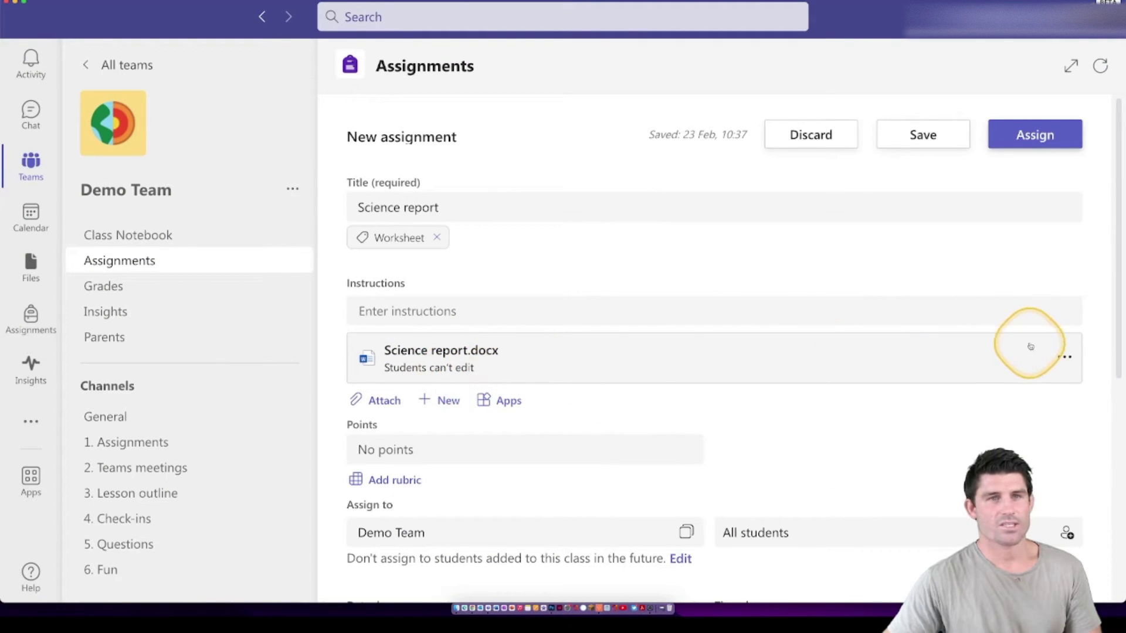
left_click(1064, 357)
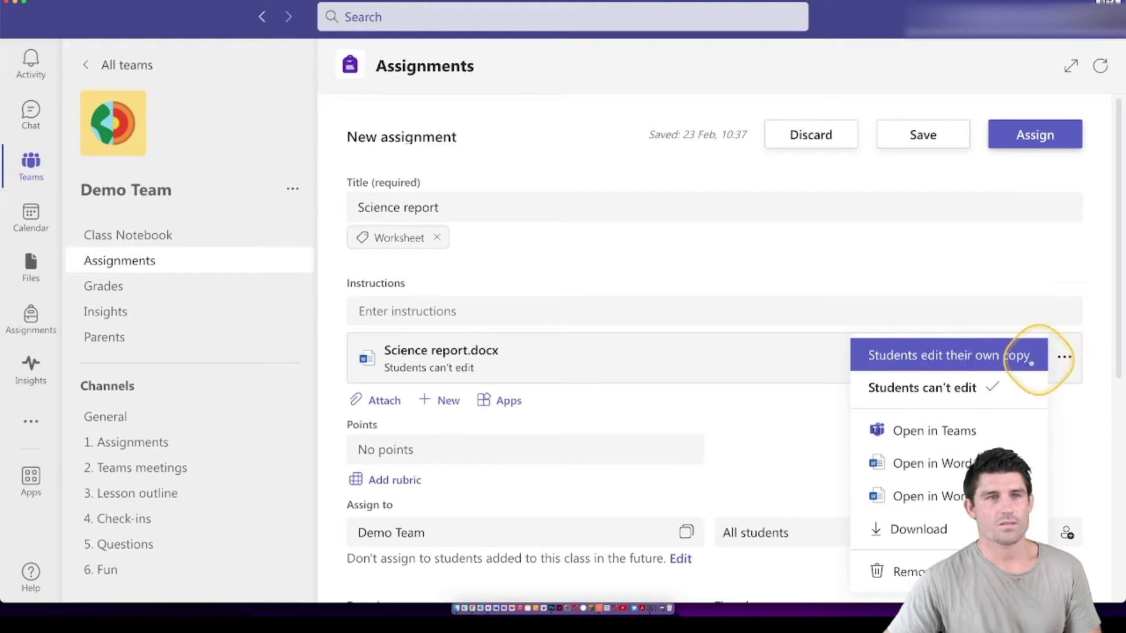
left_click(932, 358)
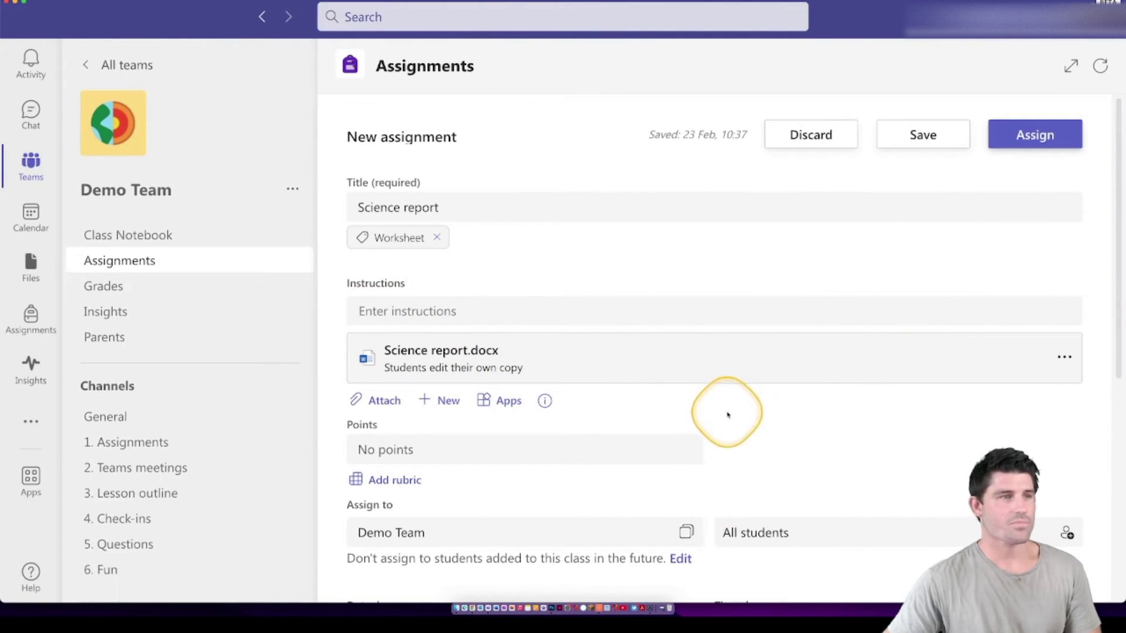
Step: Set the assignment's points to 5
scroll(375, 410, "down", 3)
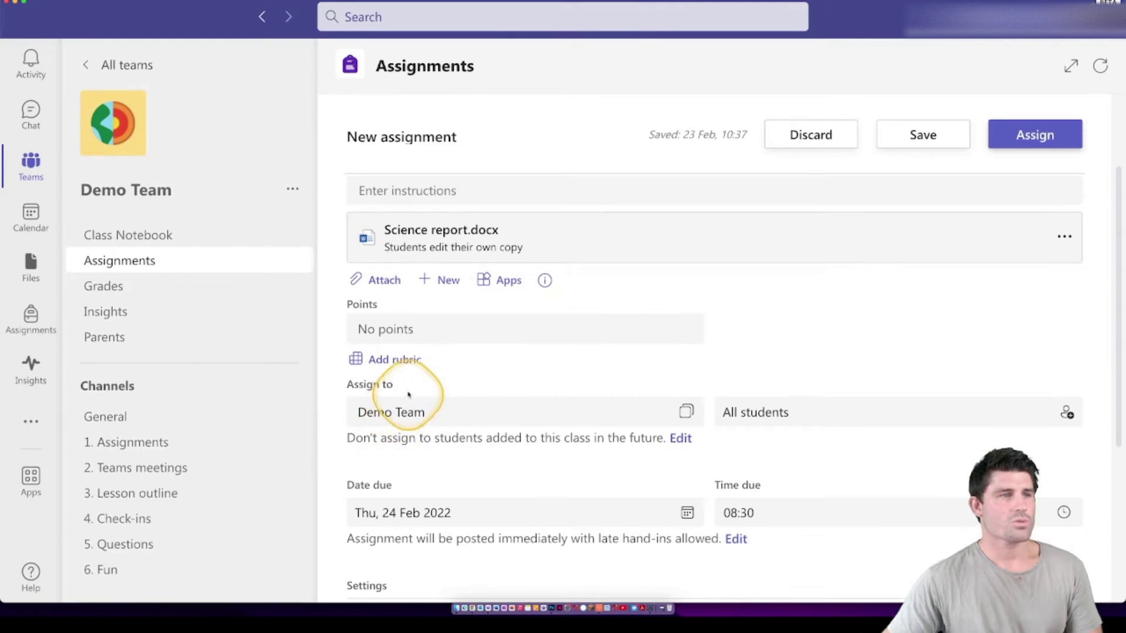
left_click(387, 330)
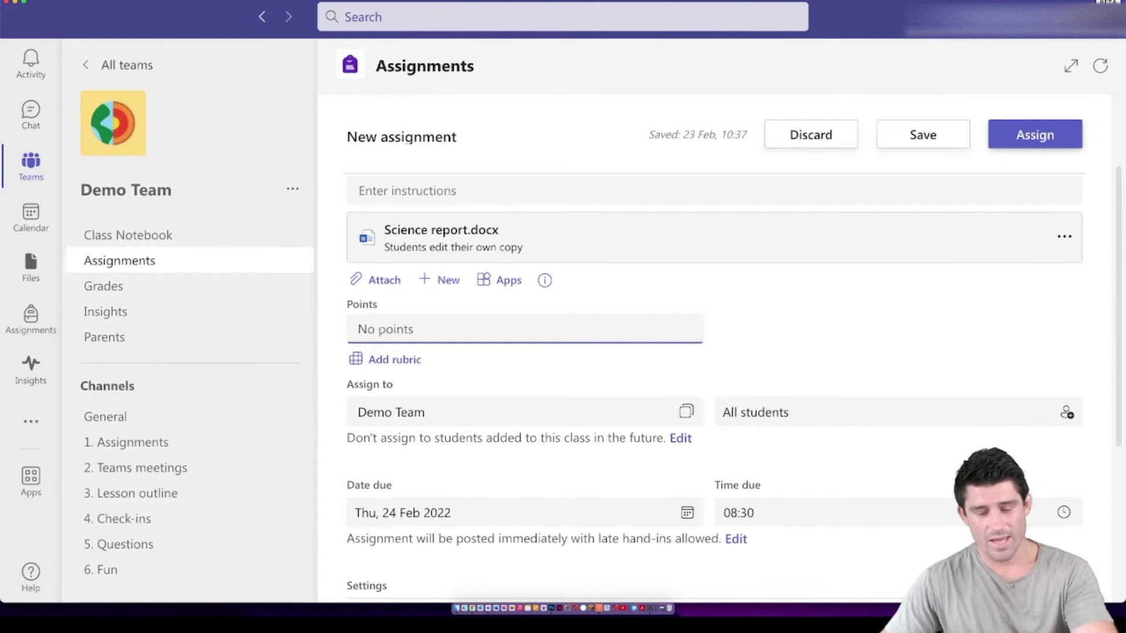
type("5")
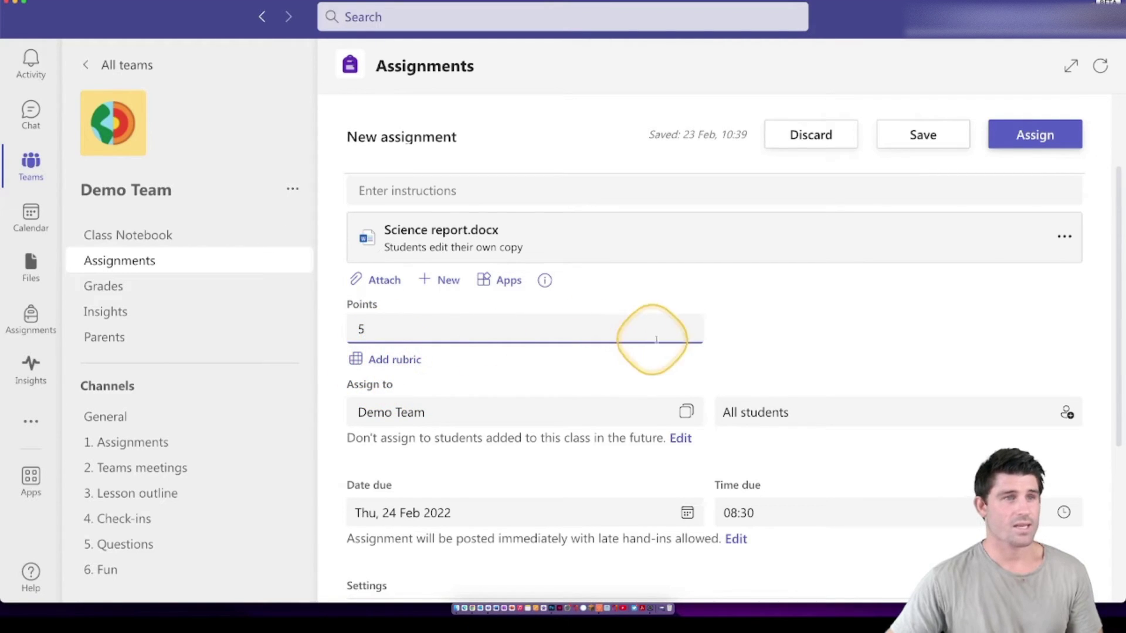
Step: Look through the classes and the student groupings the assignment can be assigned to
scroll(692, 329, "down", 3)
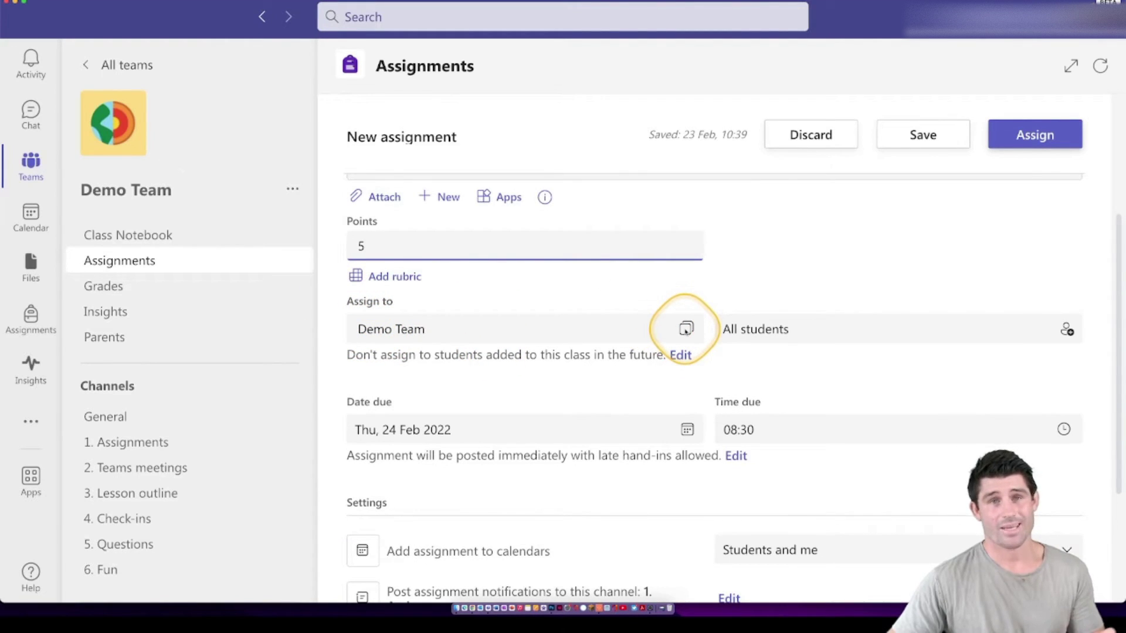
left_click(686, 329)
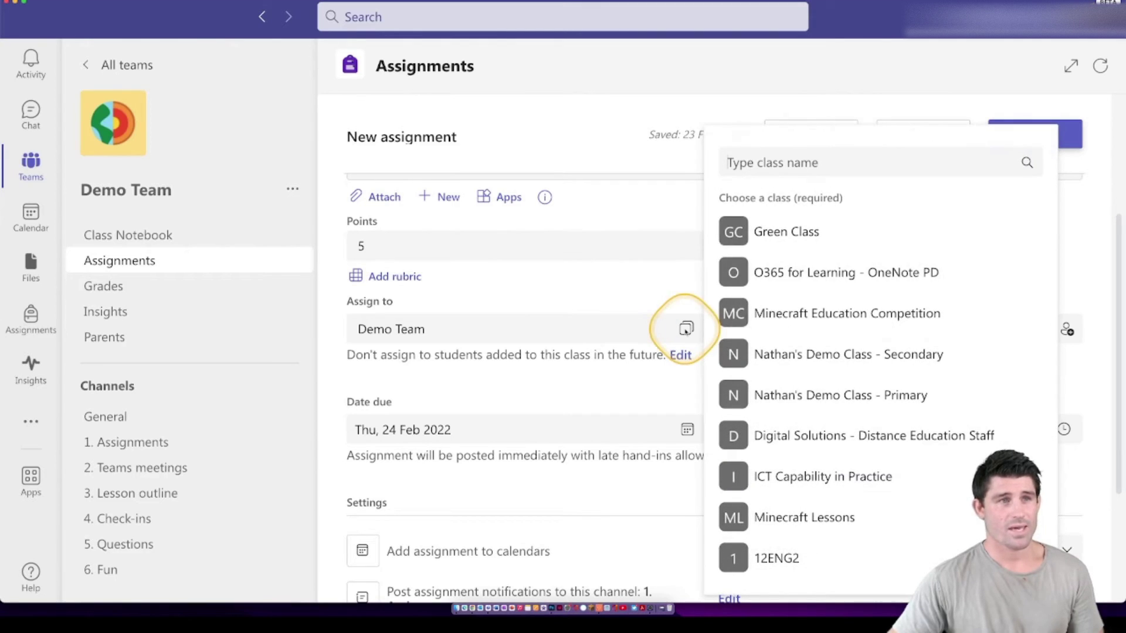
left_click(557, 384)
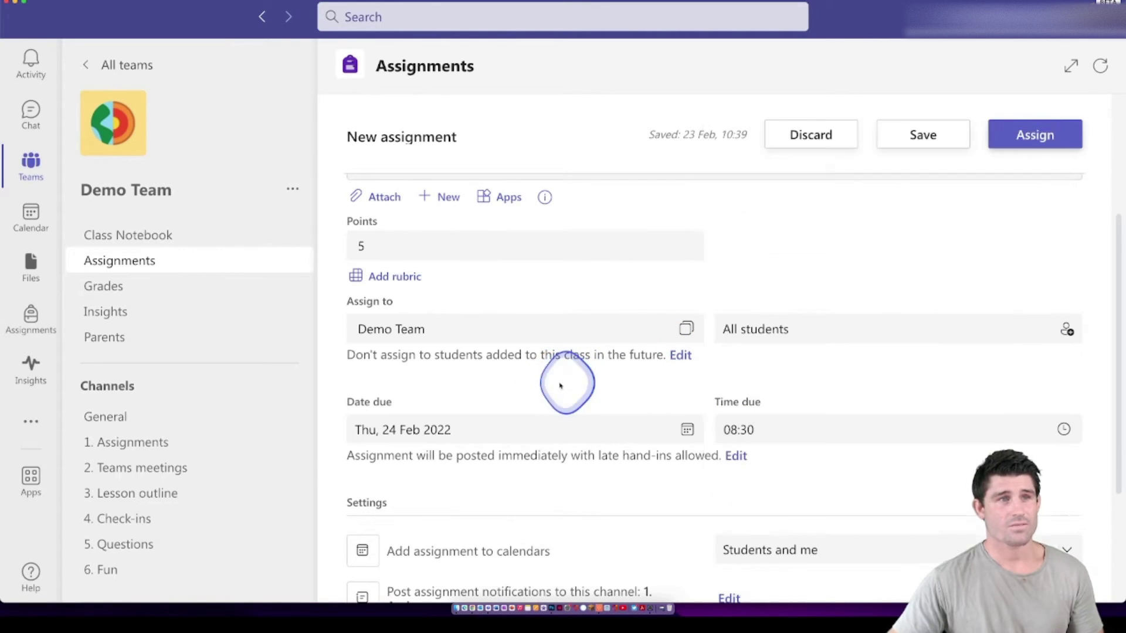
left_click(892, 329)
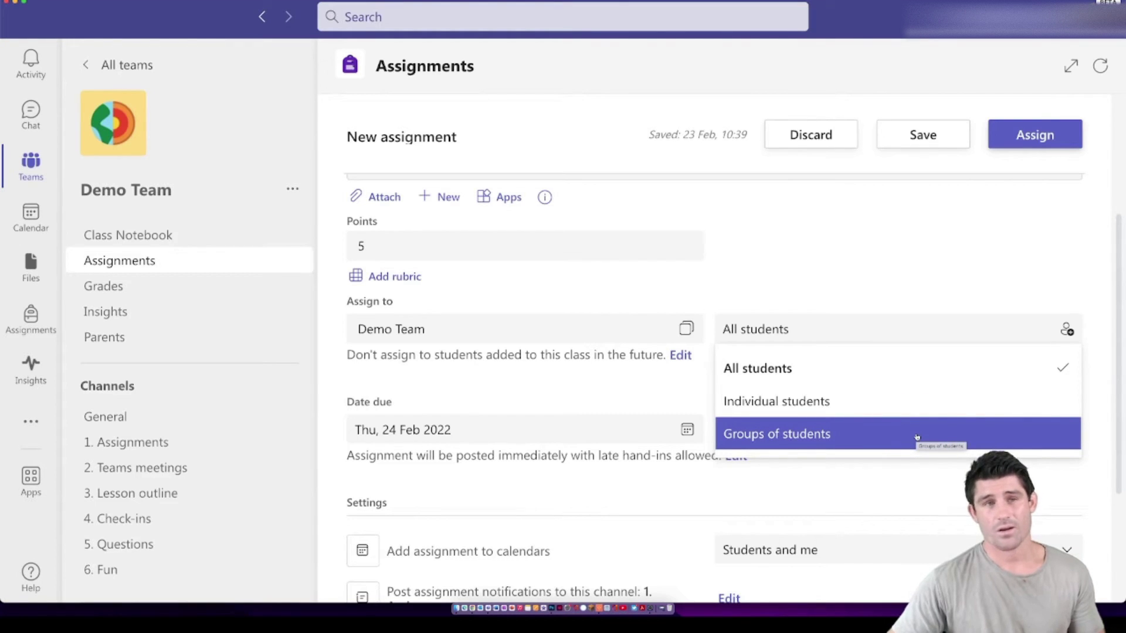
left_click(628, 377)
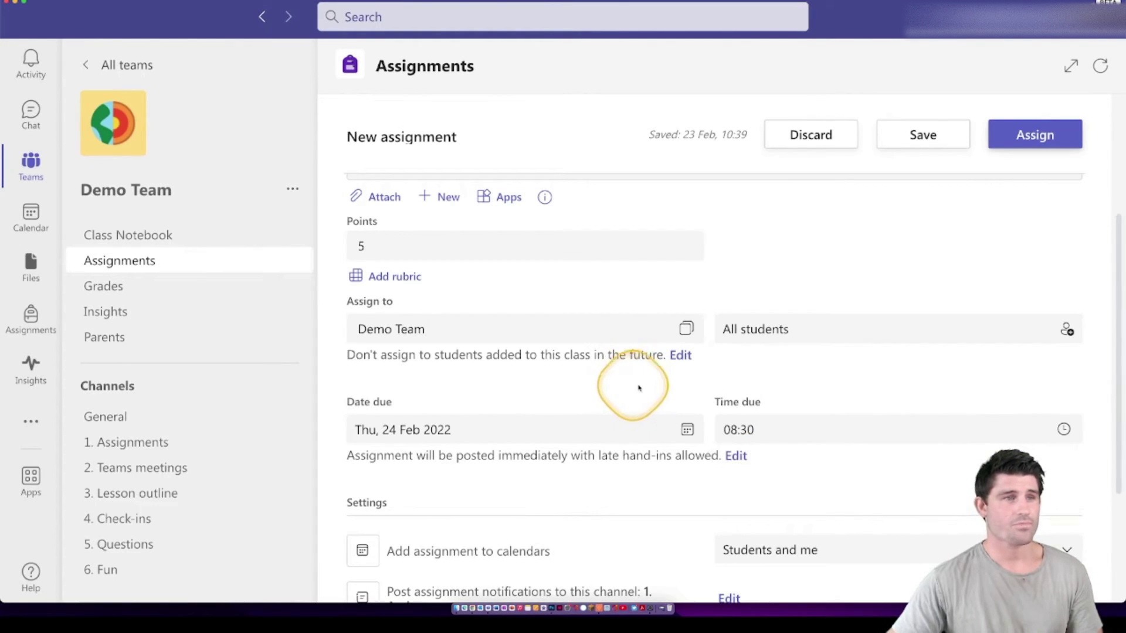
Step: Try scheduling the assignment for a future post date in its timeline settings
scroll(649, 384, "down", 1)
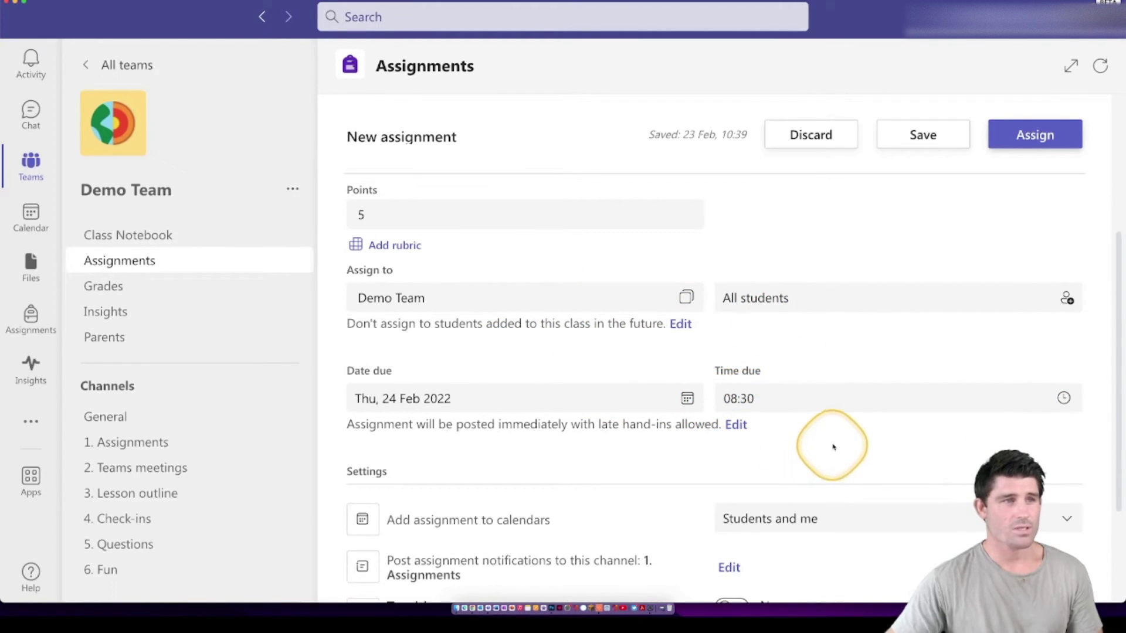
scroll(833, 448, "down", 1)
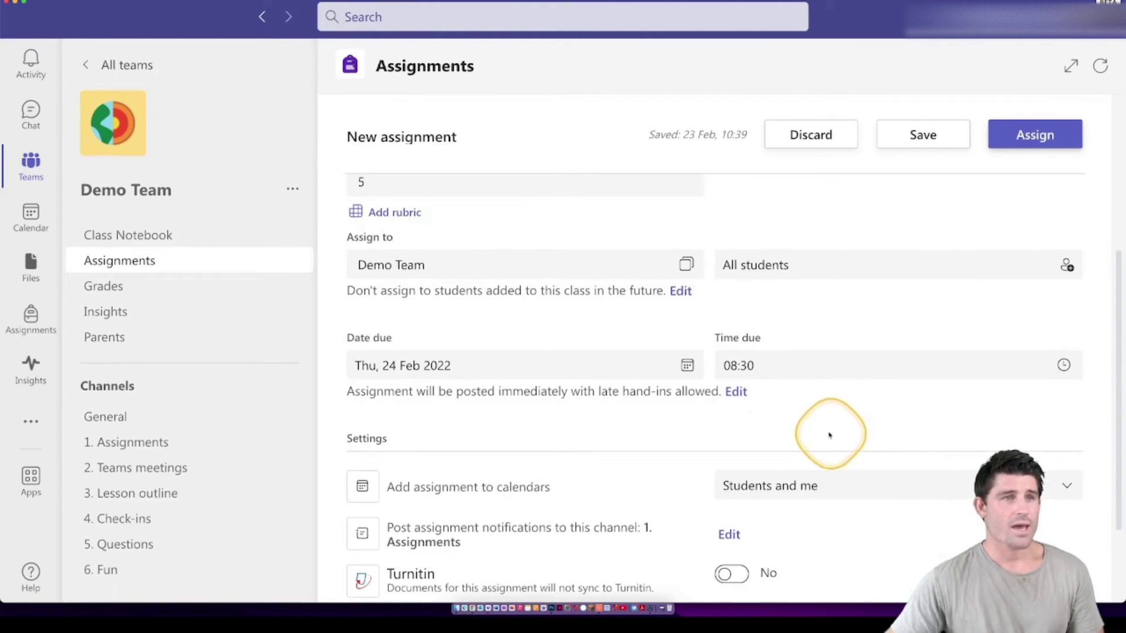
left_click(736, 391)
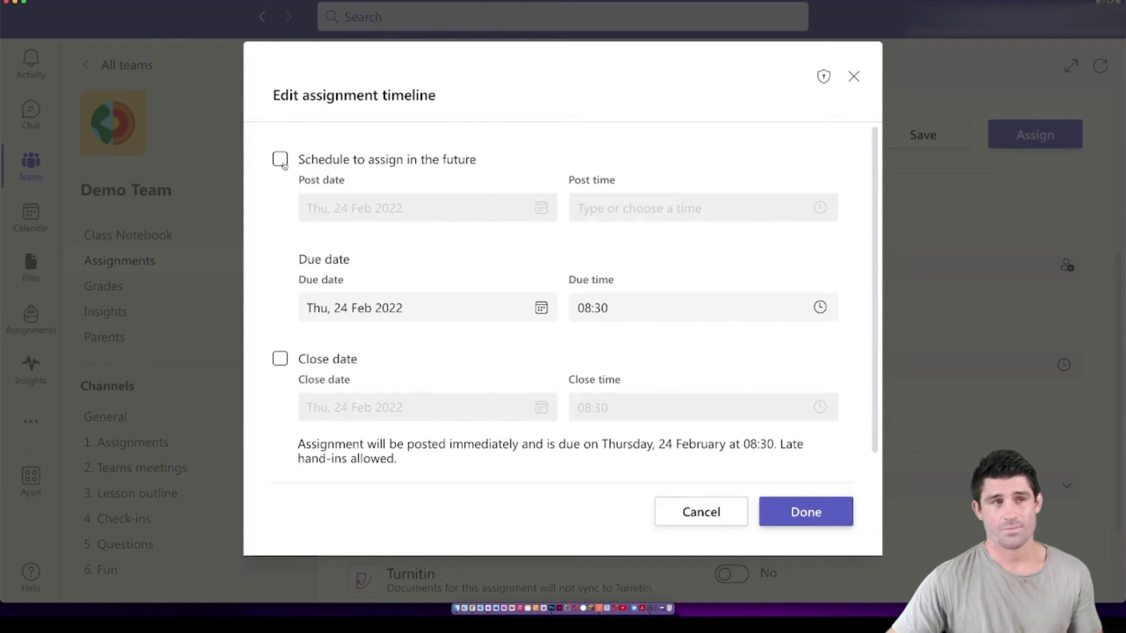
left_click(281, 160)
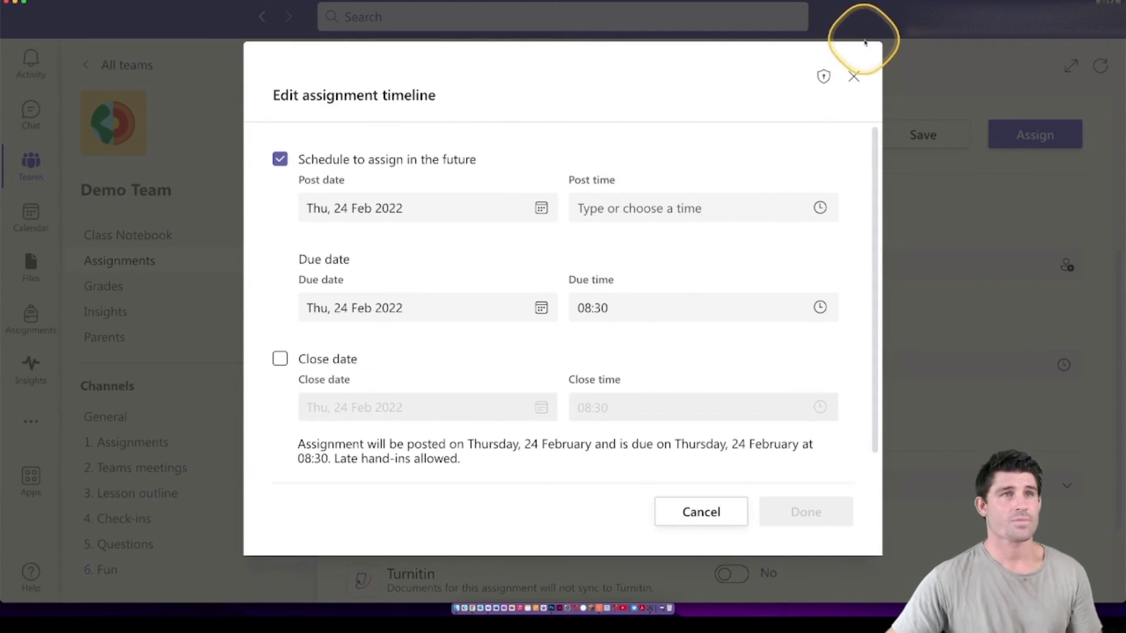
left_click(280, 159)
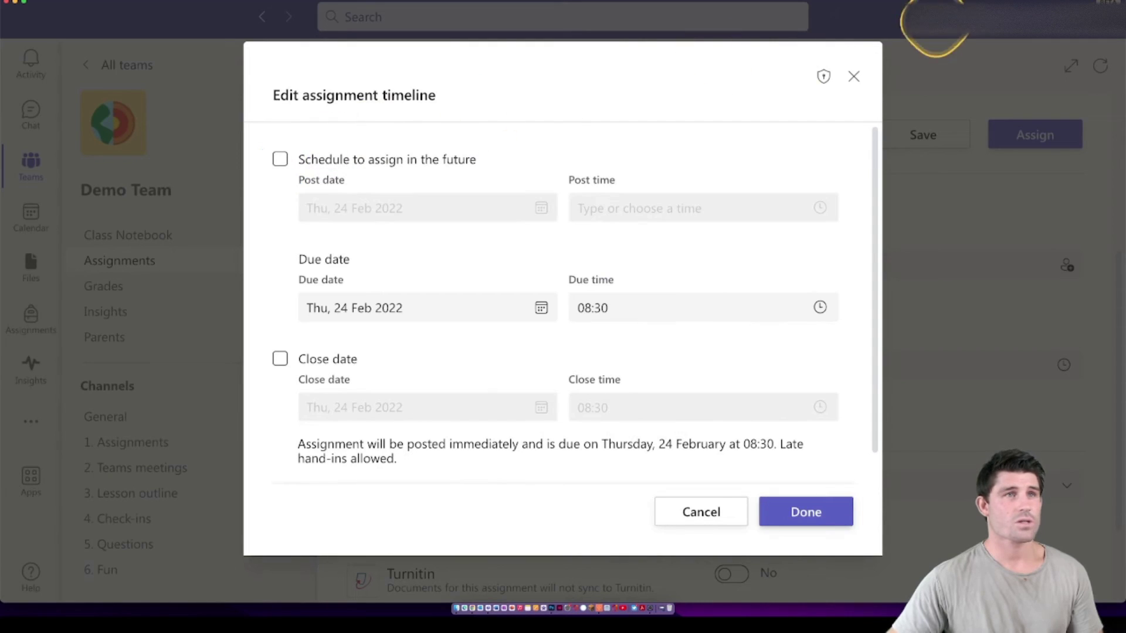
left_click(854, 77)
Step: Review the options for whose calendars the assignment is added to
scroll(749, 364, "down", 3)
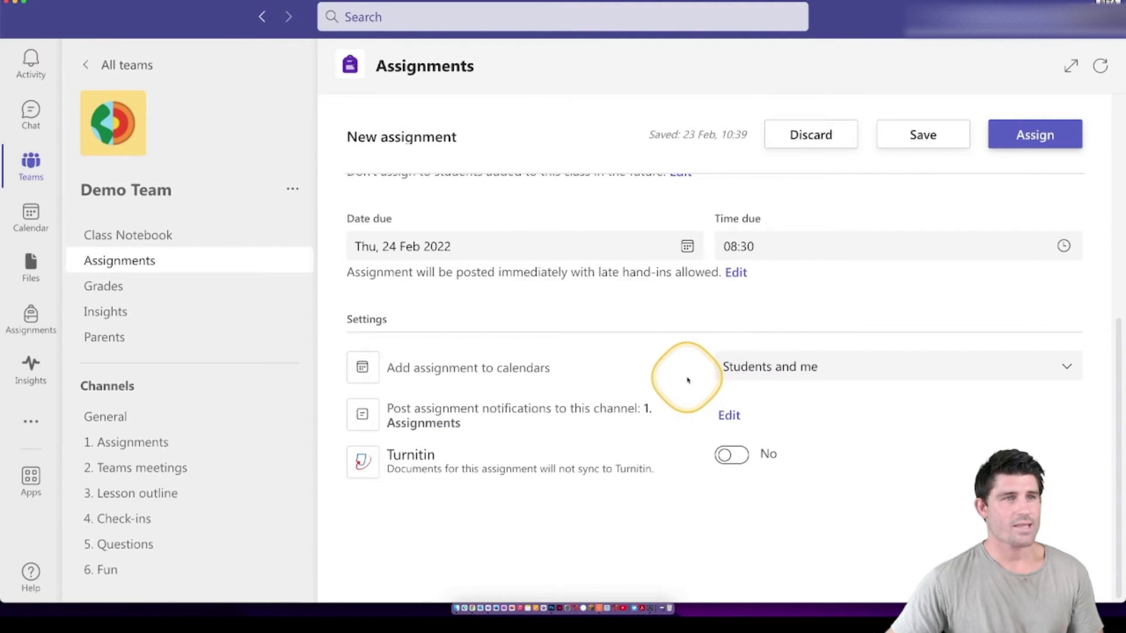
left_click(863, 372)
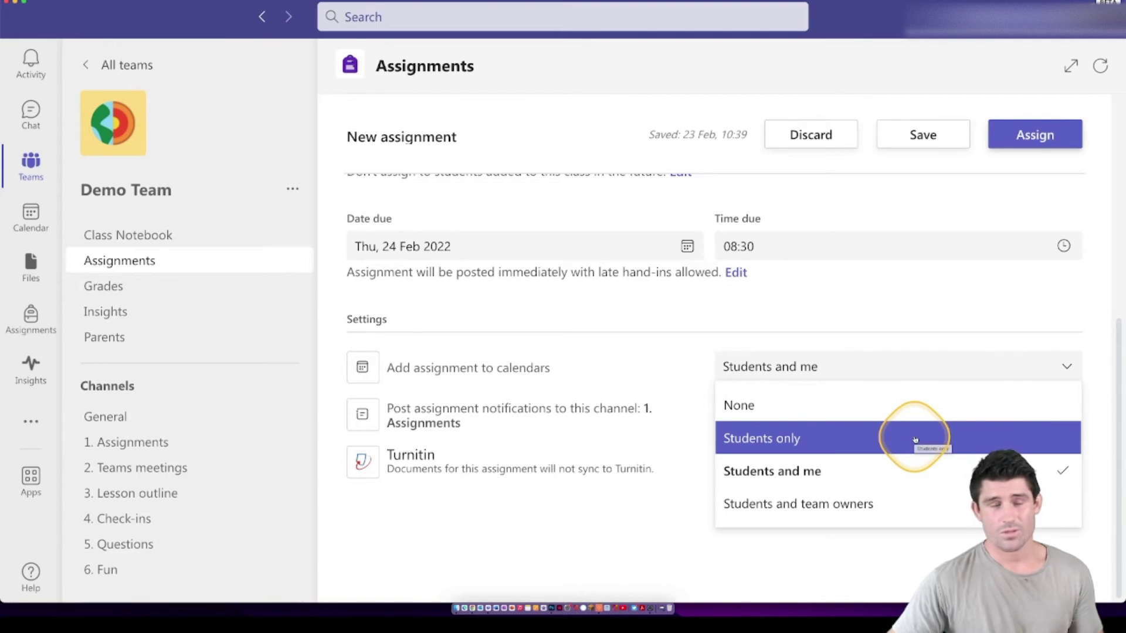
left_click(658, 359)
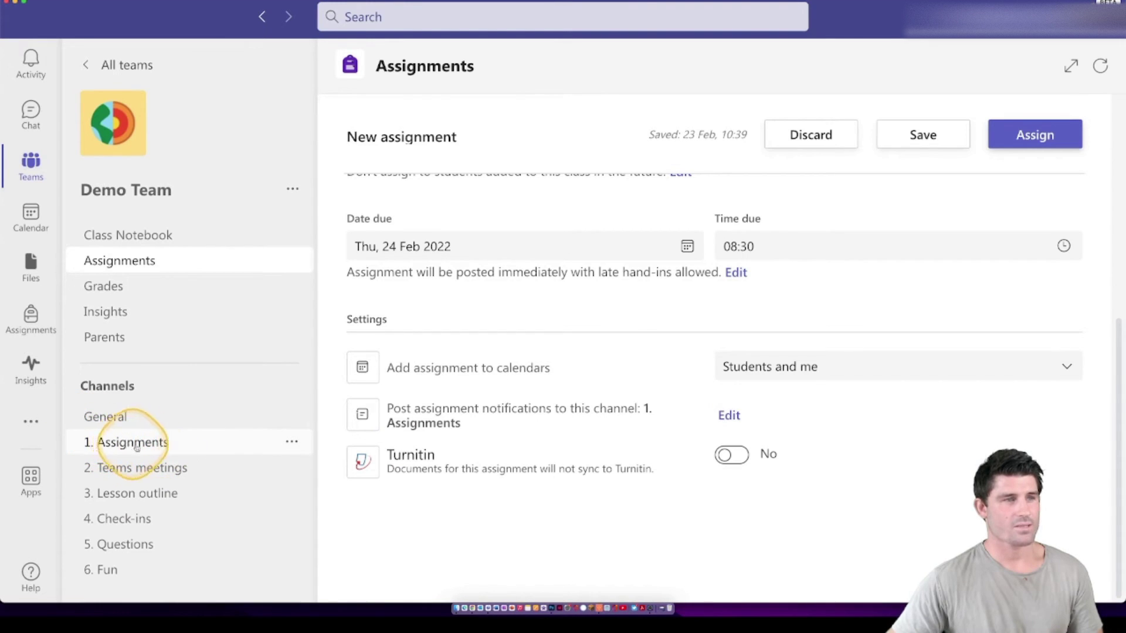
Step: Review the channels available for assignment notifications and confirm the 1. Assignments channel
left_click(728, 416)
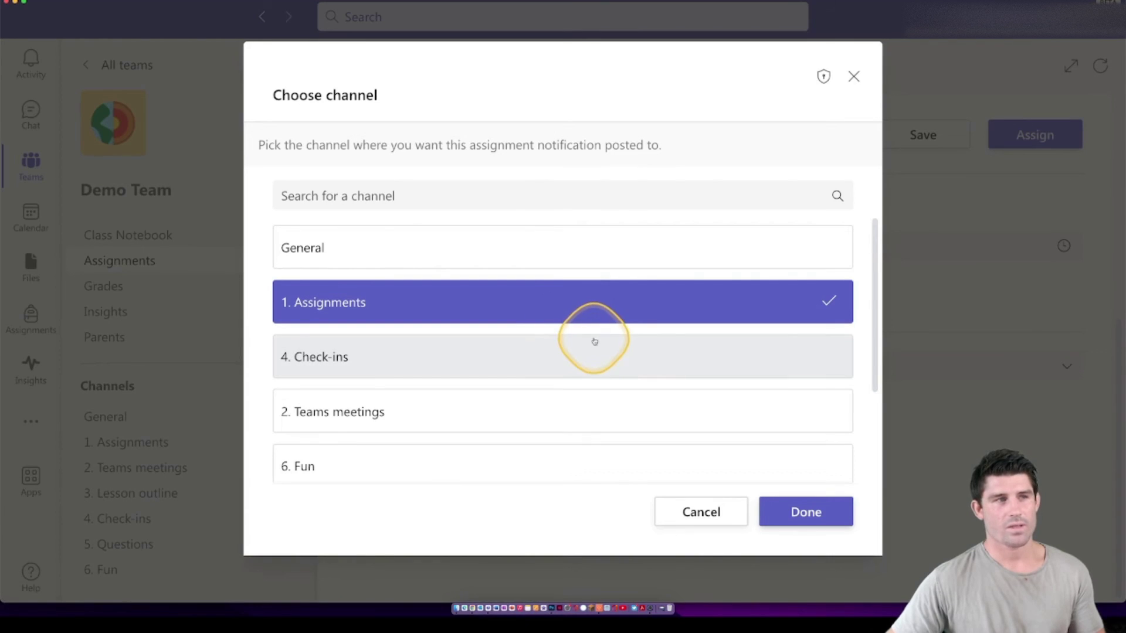
scroll(626, 351, "down", 3)
scroll(626, 352, "up", 1)
scroll(626, 355, "up", 1)
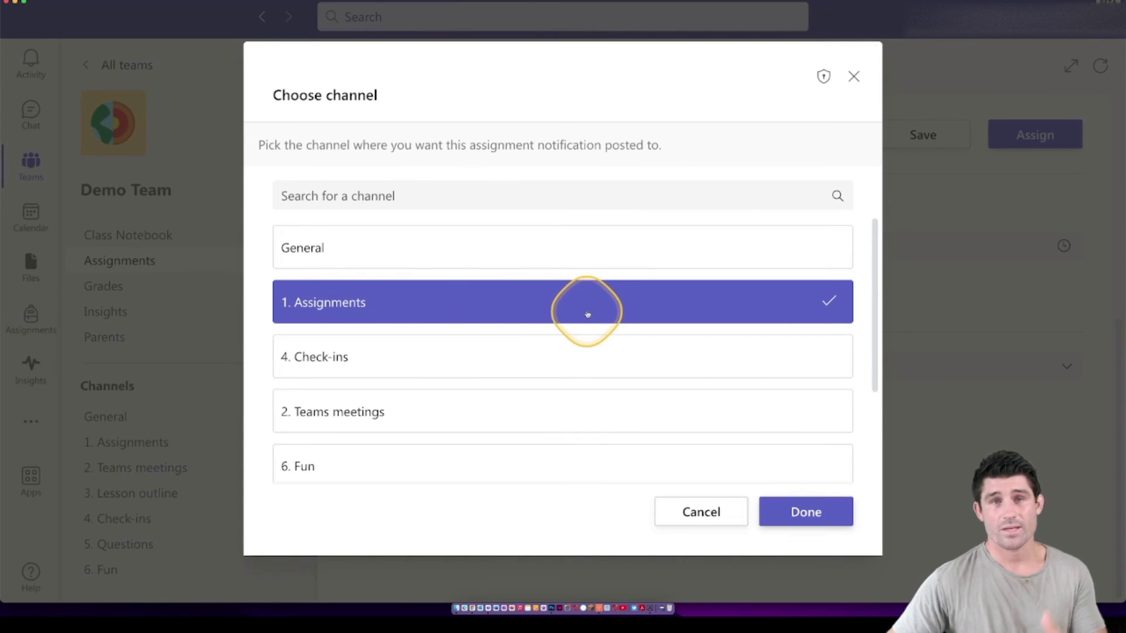
left_click(819, 511)
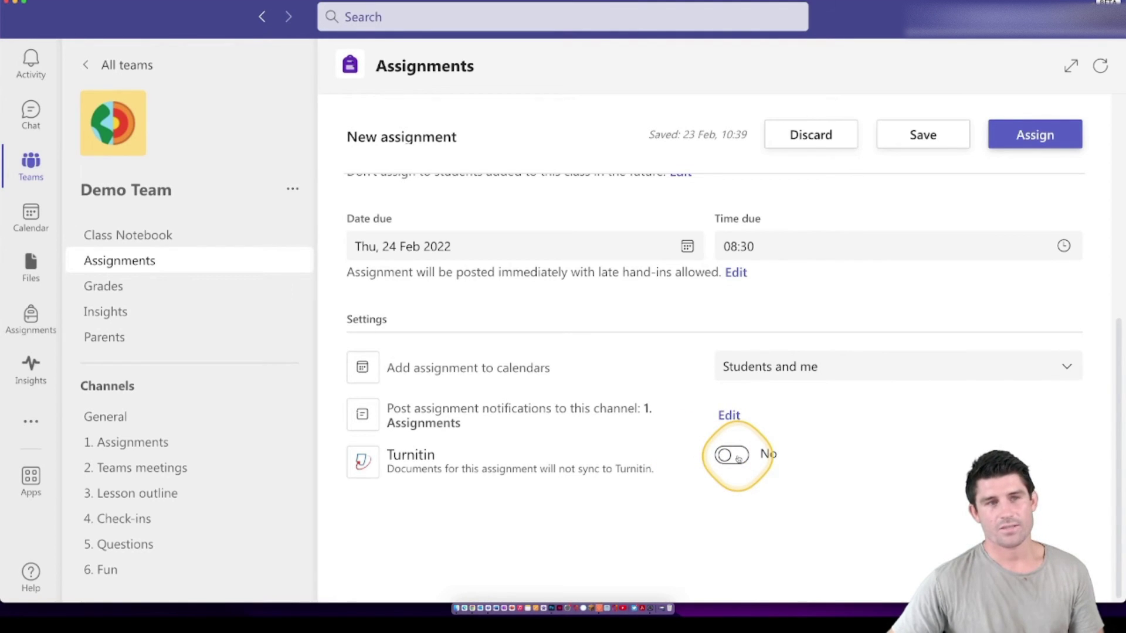
Step: Try enabling Turnitin syncing for the assignment's documents, and switch it off again
left_click(738, 458)
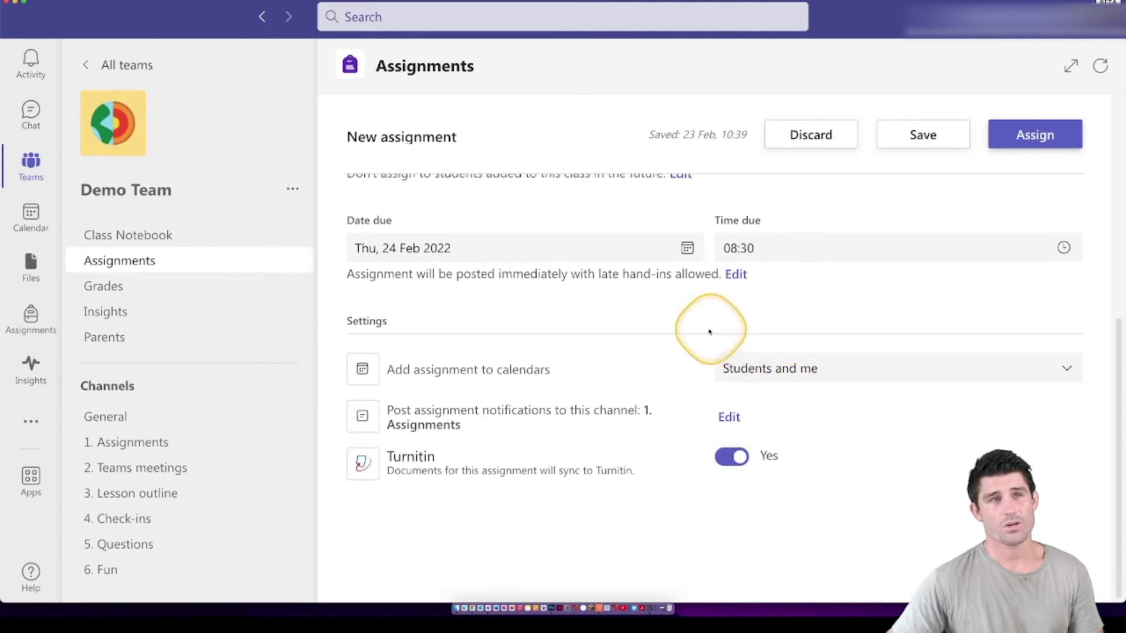
scroll(709, 329, "up", 5)
scroll(706, 403, "down", 5)
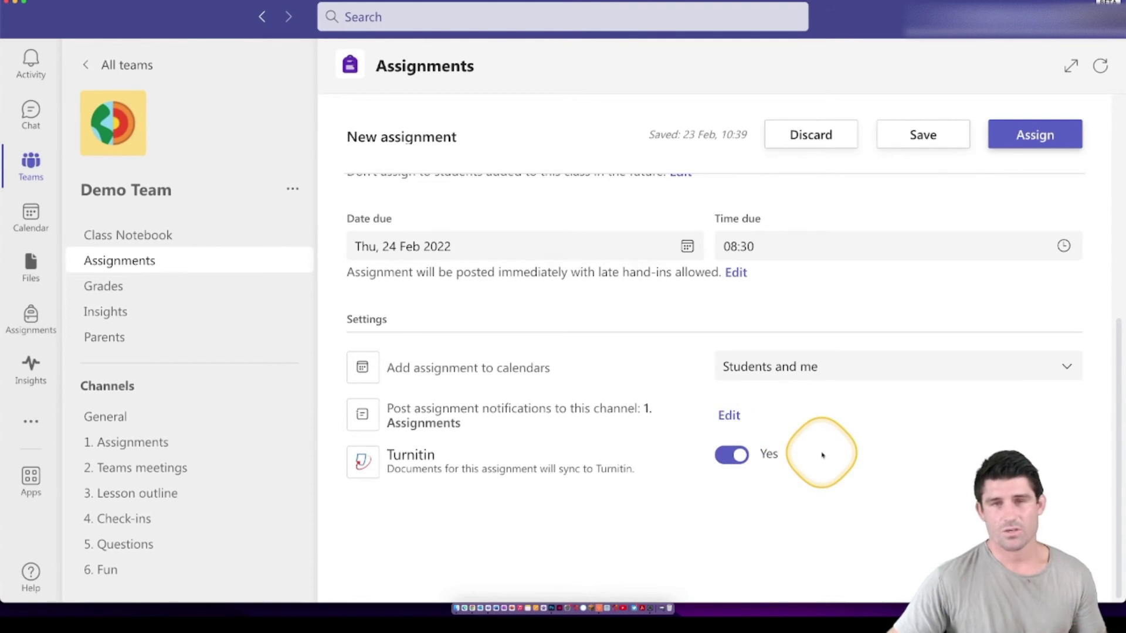
left_click(731, 456)
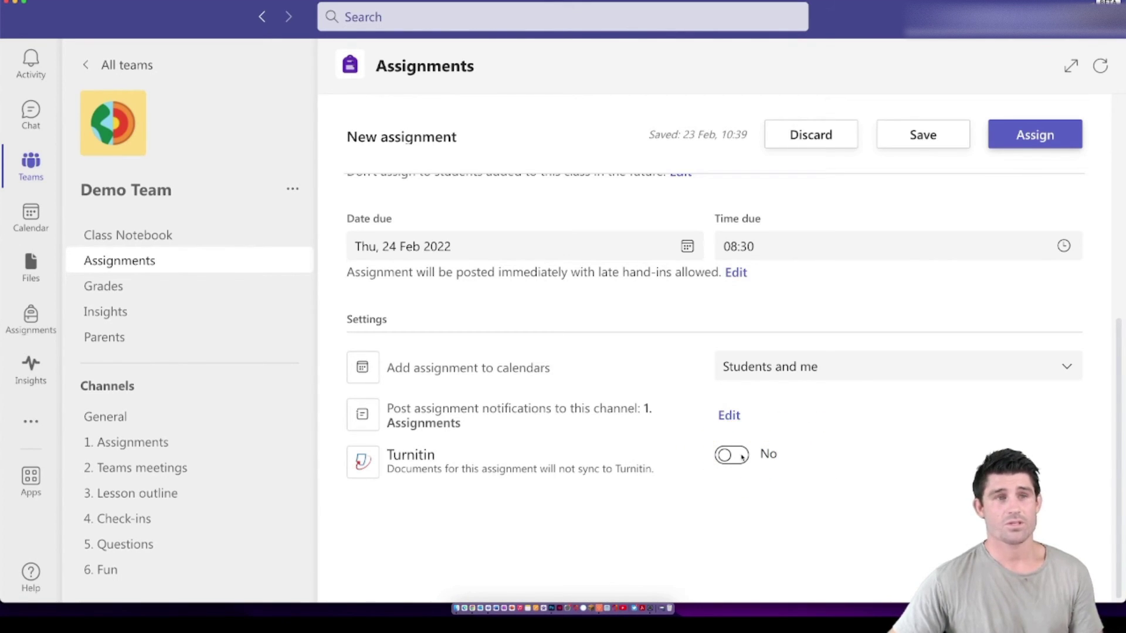
Step: Turn on Turnitin syncing for the assignment's documents and assign the Science report to all students in the Demo Team class
left_click(735, 456)
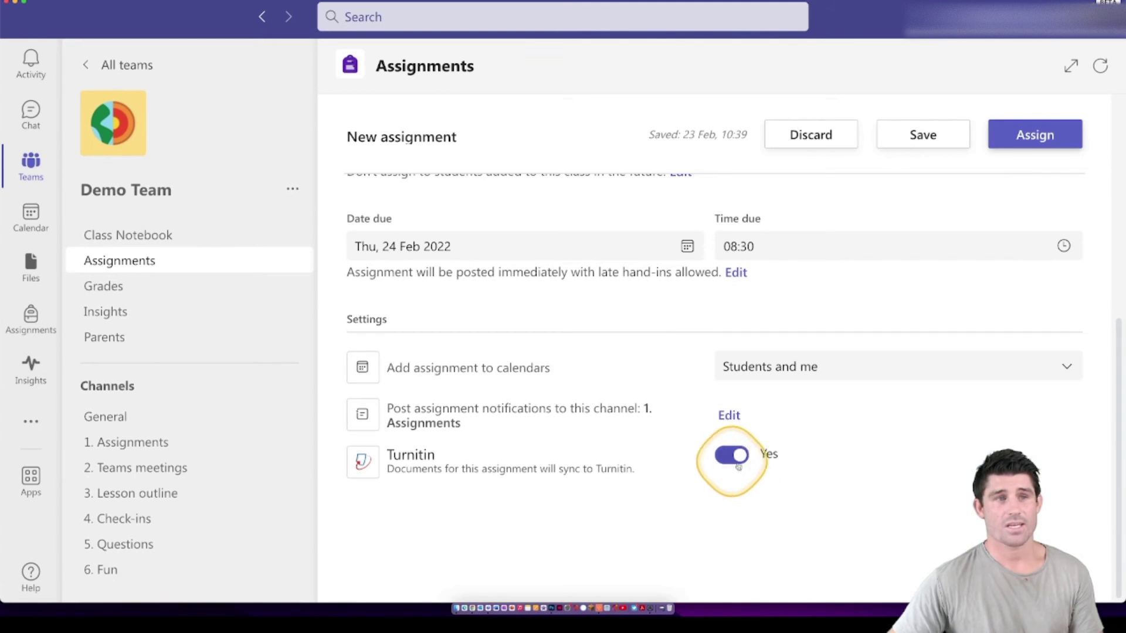
scroll(897, 444, "up", 4)
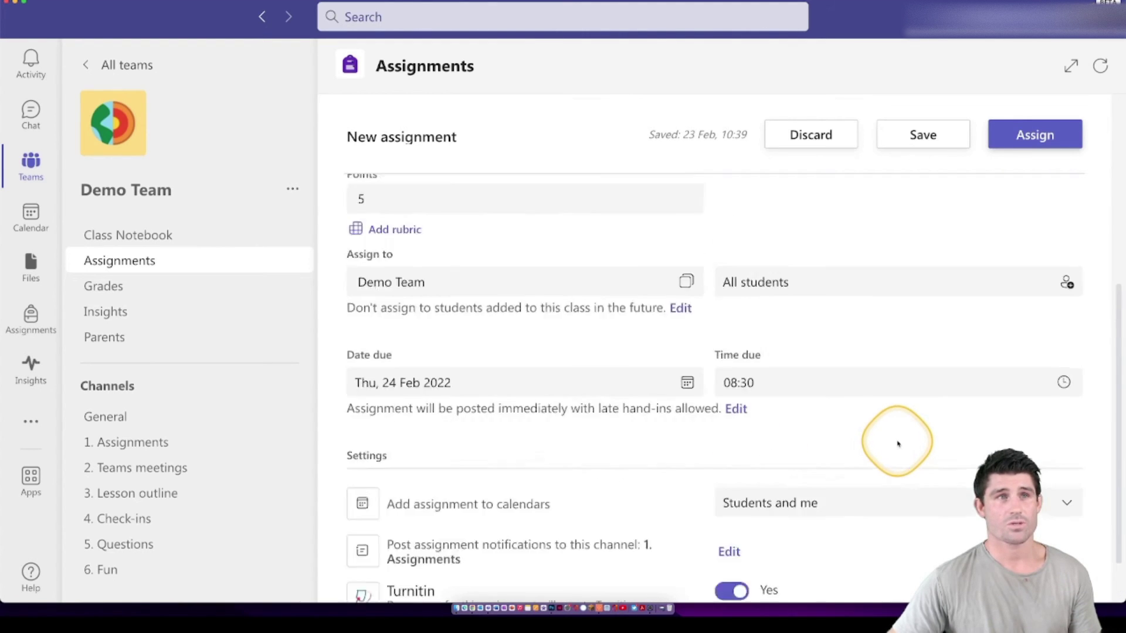
scroll(897, 444, "up", 3)
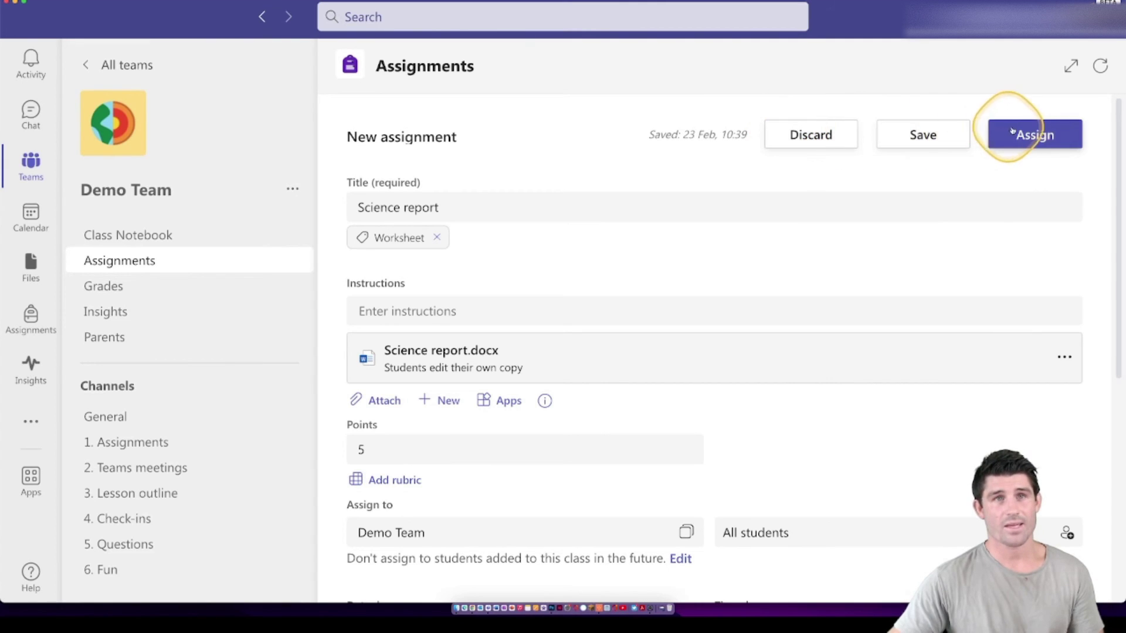
left_click(1037, 132)
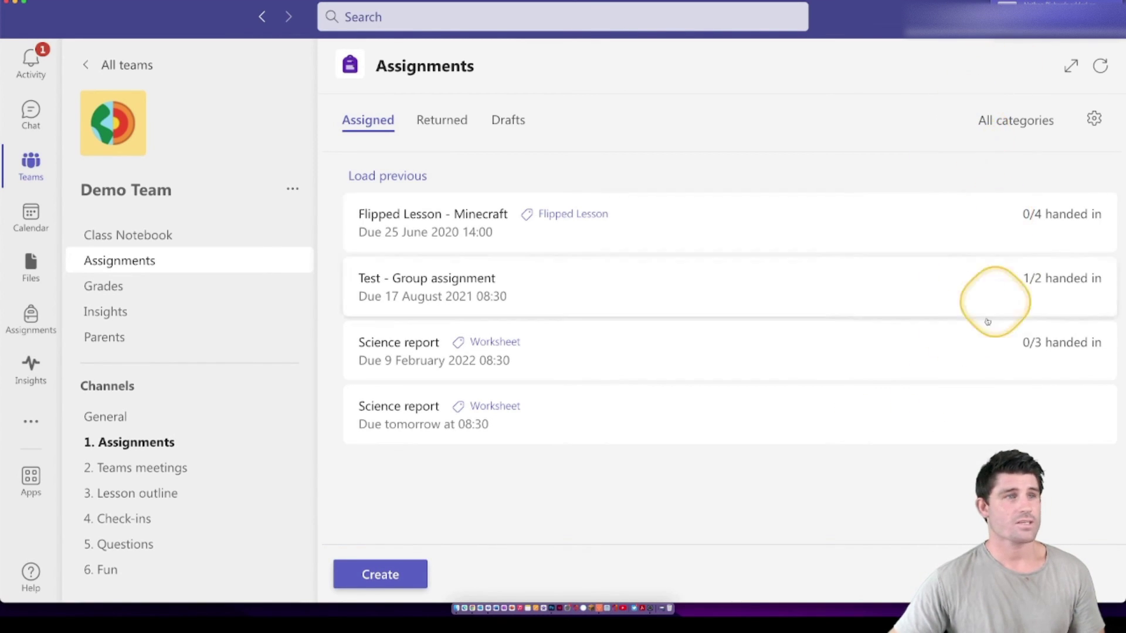
Step: Open the newly assigned Science report due tomorrow at 08:30 and view the first listed student's document
left_click(643, 423)
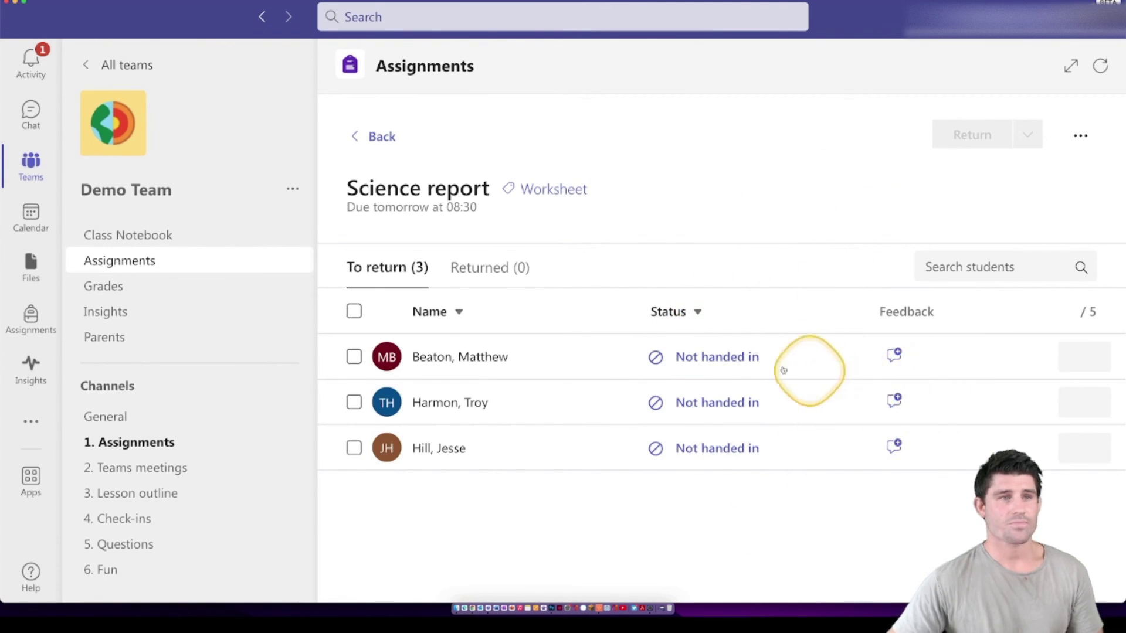
left_click(709, 360)
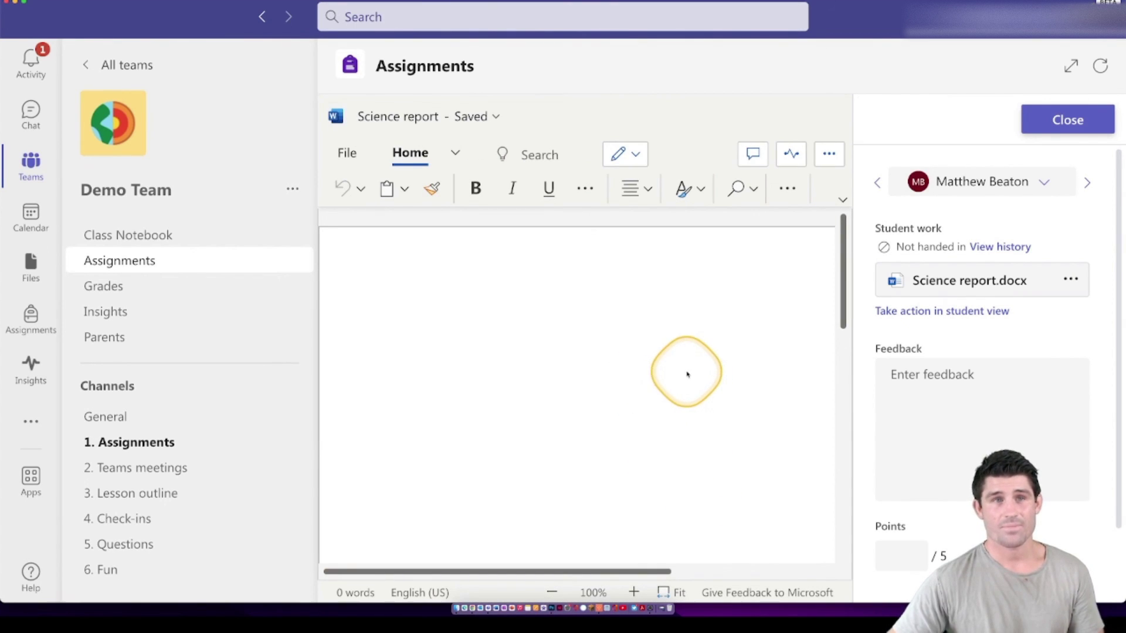
Step: Review the feedback, points and return options for the student's Science report, and close the document to go back to the student list
left_click(932, 396)
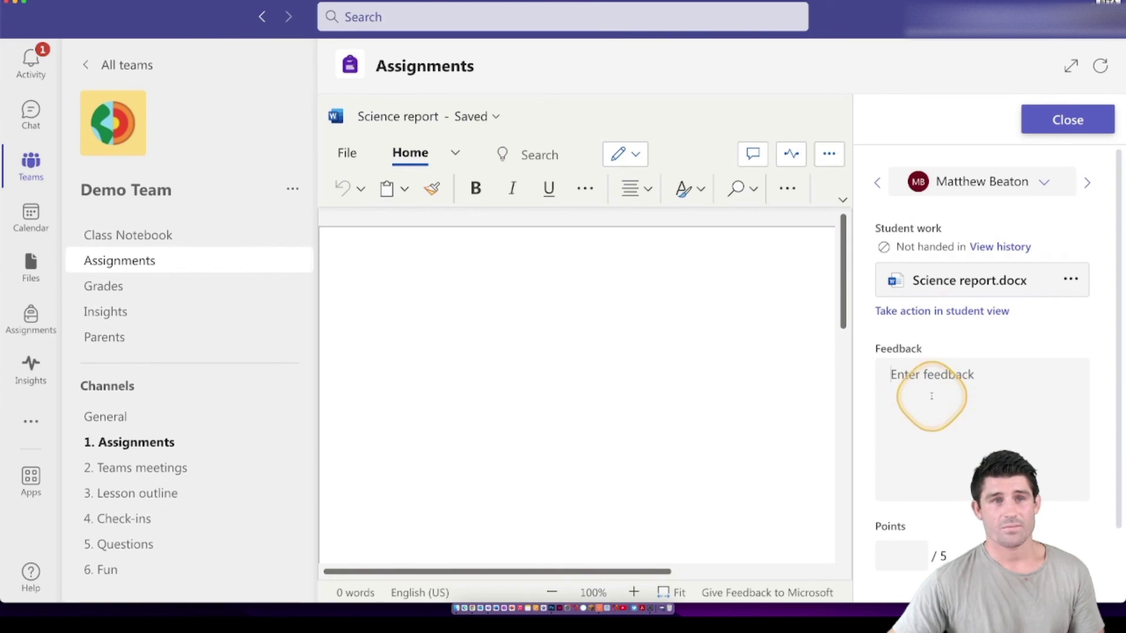
left_click(908, 566)
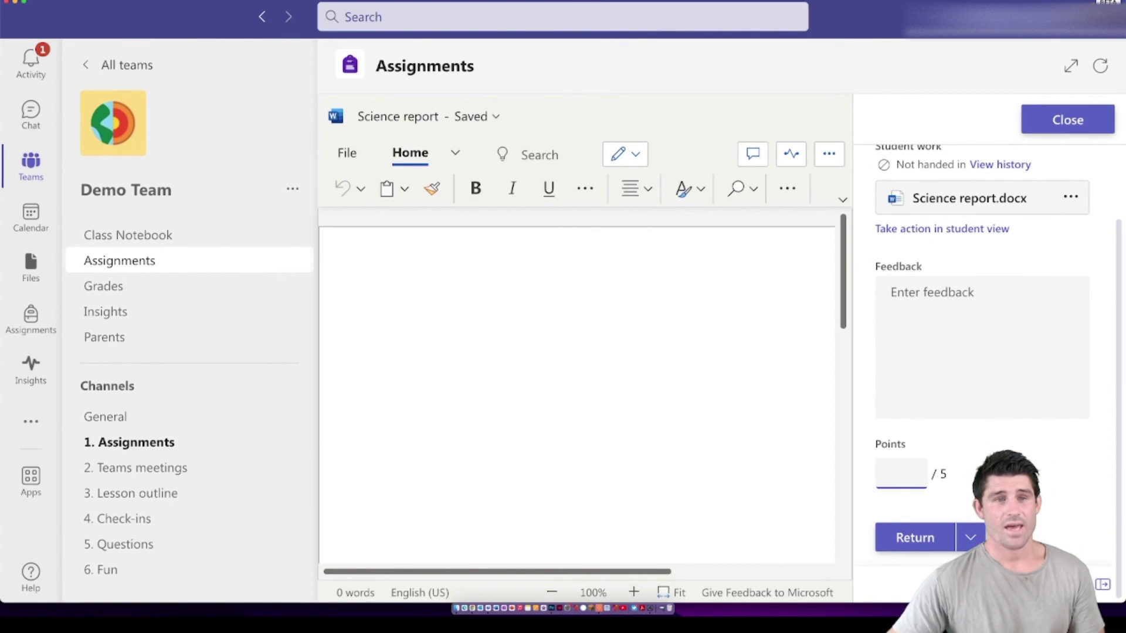
left_click(971, 539)
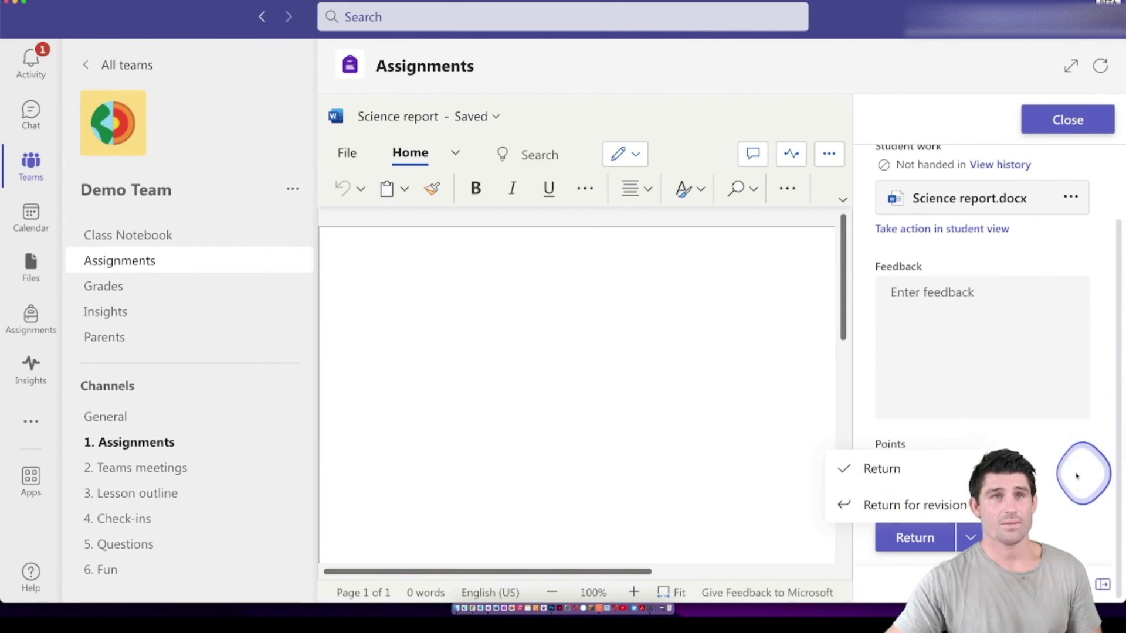
left_click(1076, 472)
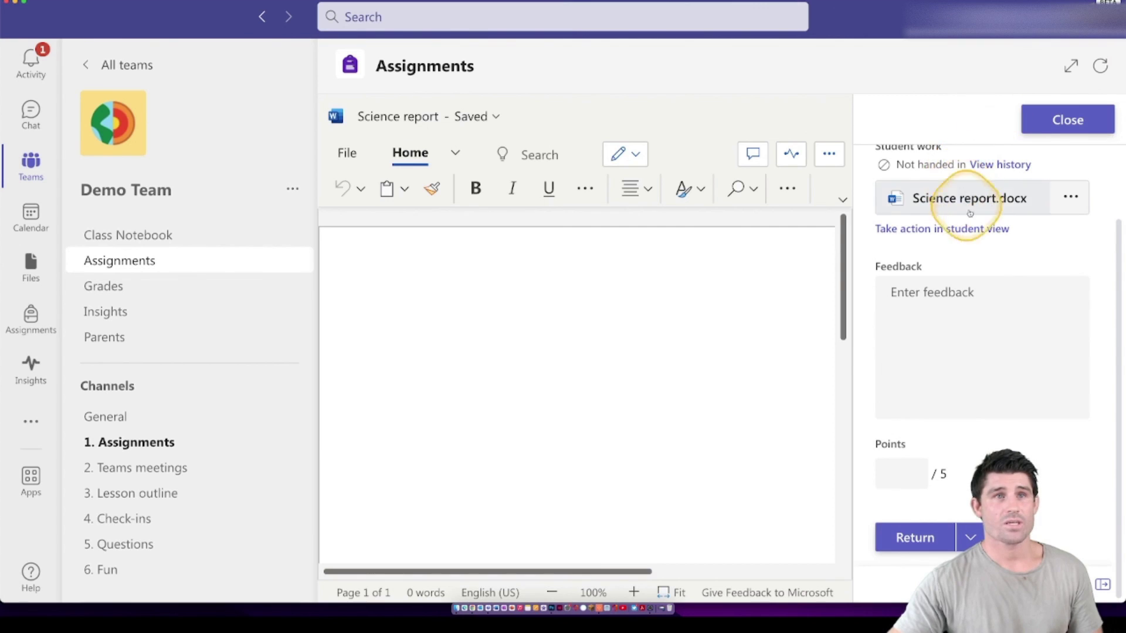
left_click(1045, 119)
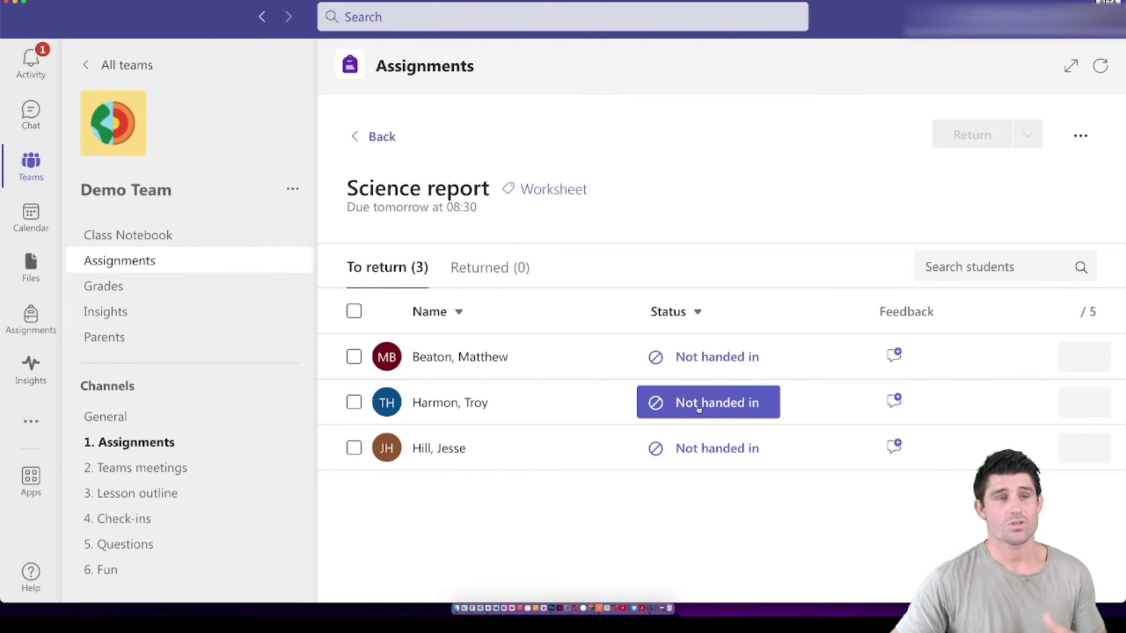
left_click(698, 367)
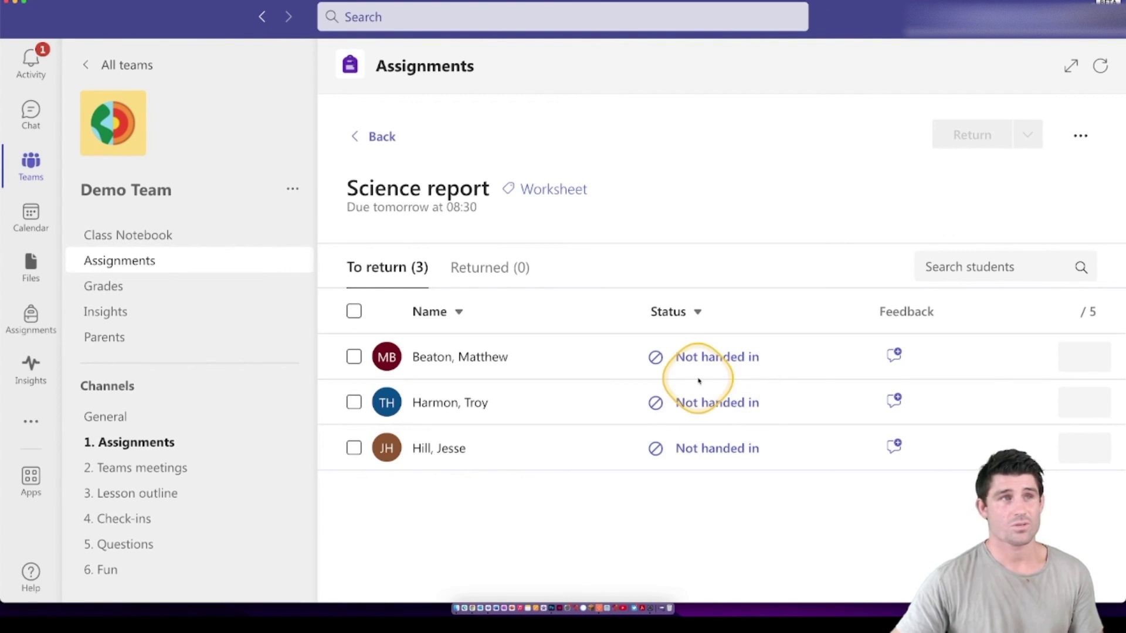